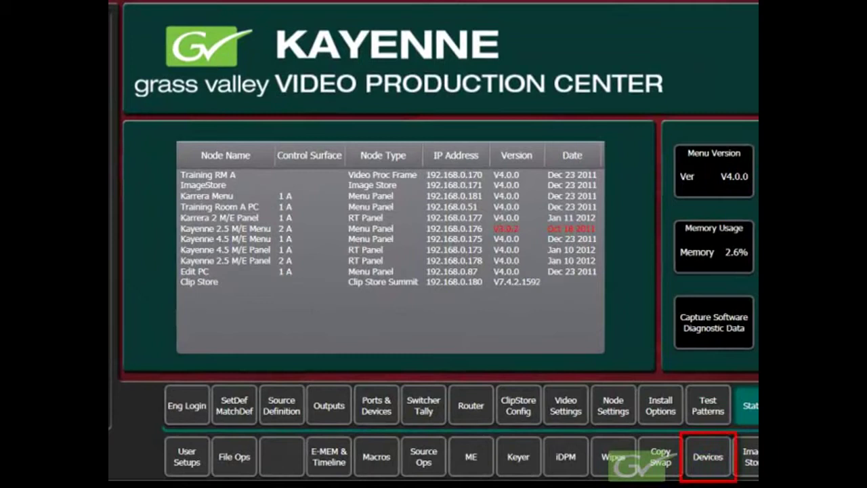
# Review E-MEM register 235's EXT DEV timeline, then bring up the Macros Catalog with the Roll DVR1 macro
pyautogui.click(715, 471)
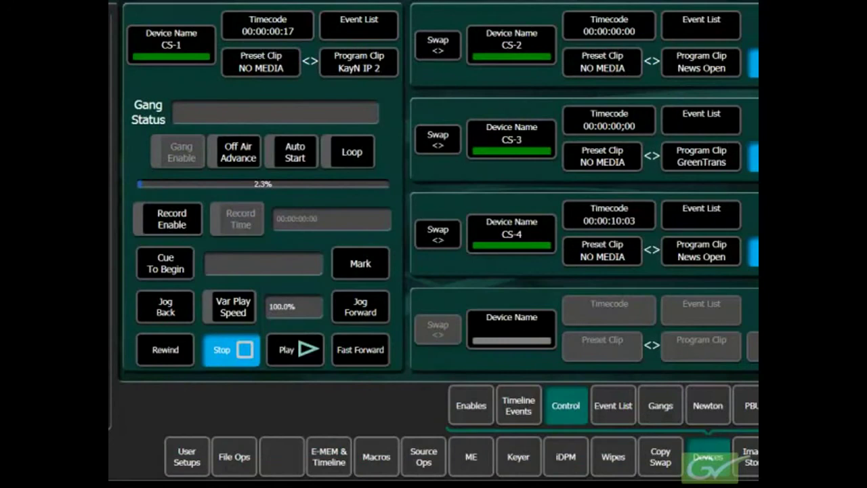
pyautogui.click(329, 457)
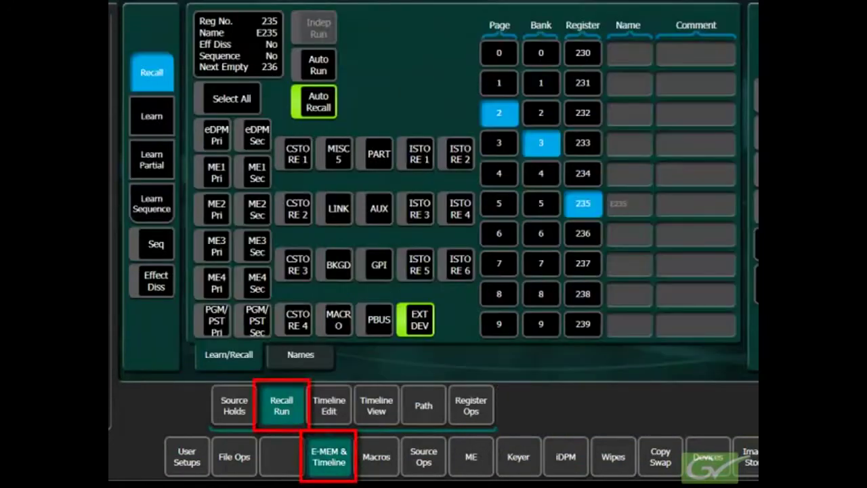
pyautogui.click(328, 405)
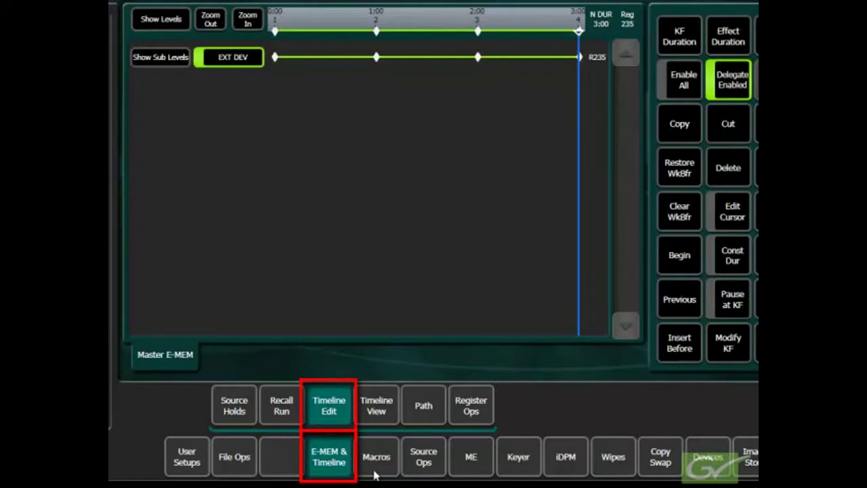
pyautogui.click(376, 457)
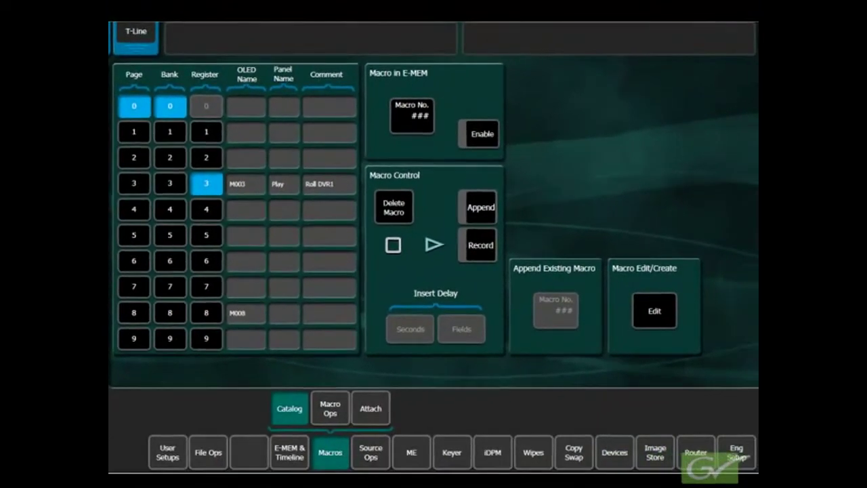
# Switch back to the Devices control page showing CS-1 through CS-4
pyautogui.click(615, 452)
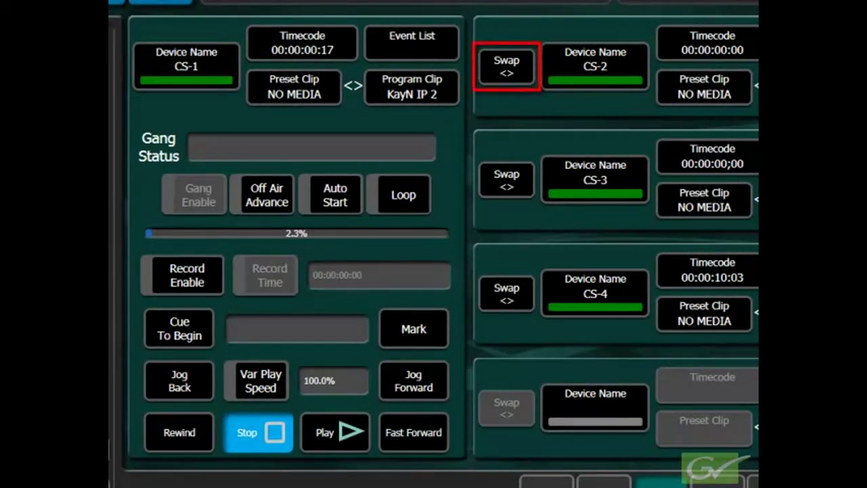
# Swap CS-1 and CS-2 and back, then assign External Device 1 'bvw' to the fifth channel
pyautogui.click(520, 80)
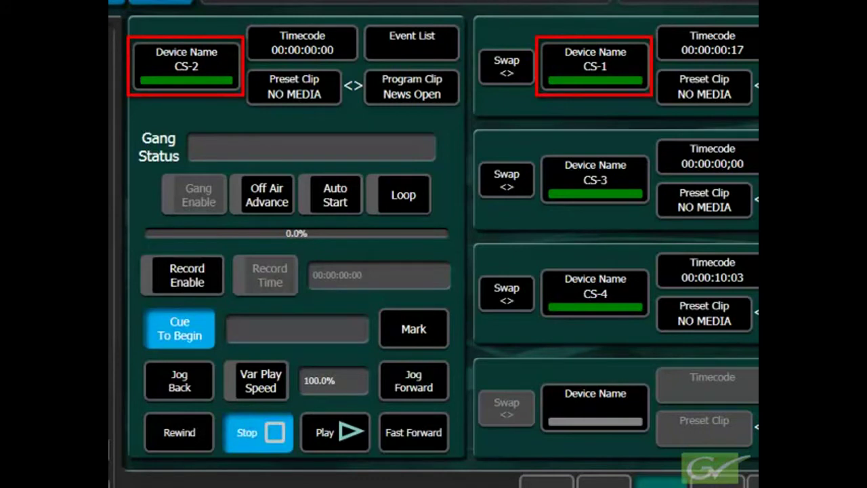
pyautogui.click(521, 76)
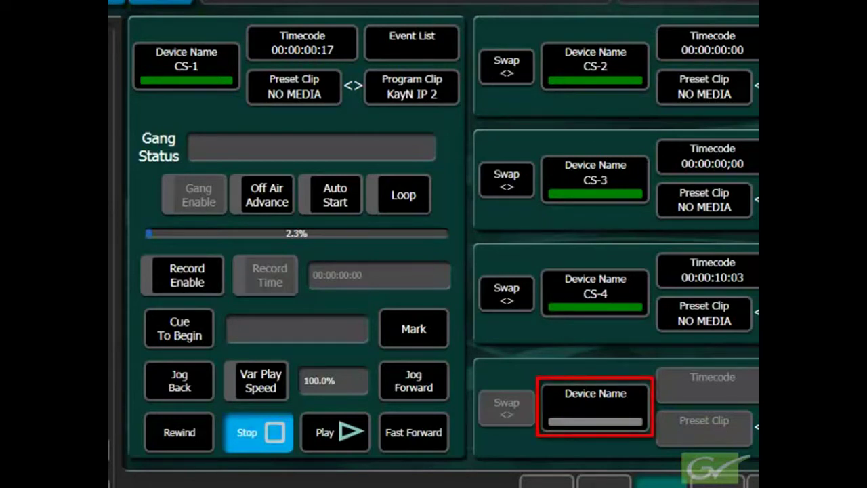
pyautogui.click(574, 404)
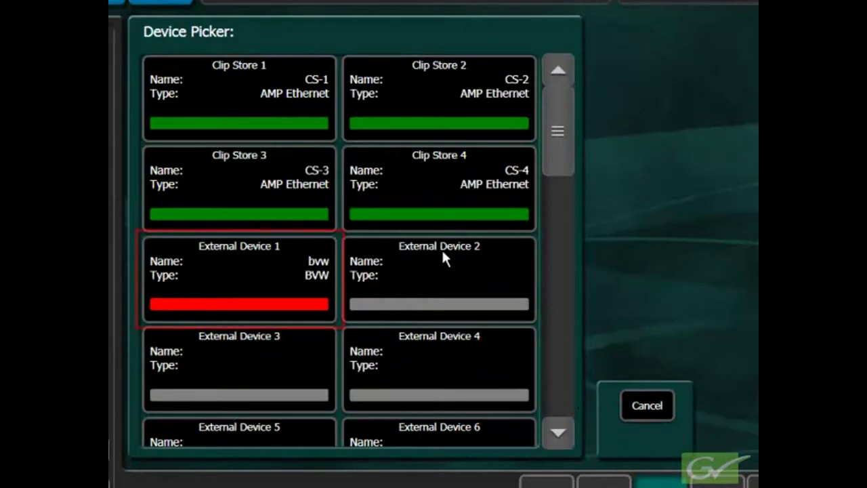
pyautogui.click(270, 274)
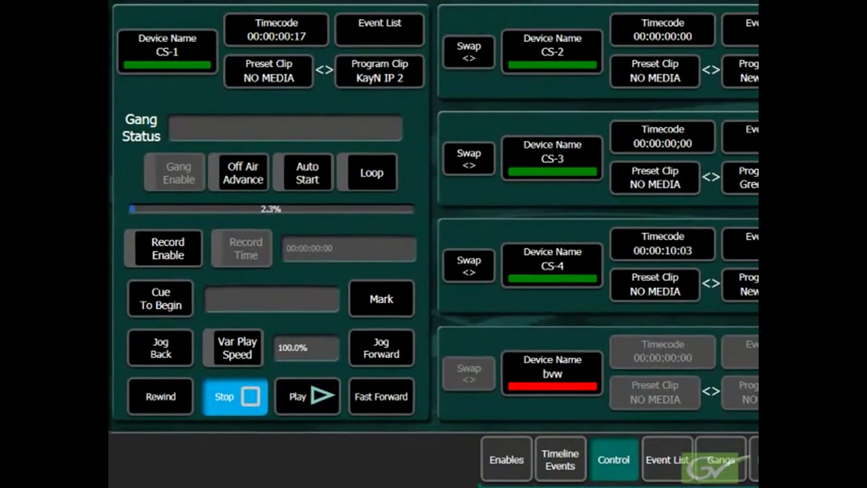
# Show Device Enables and select Clip Store 1, with all channels on Tape Time timecode
pyautogui.click(486, 467)
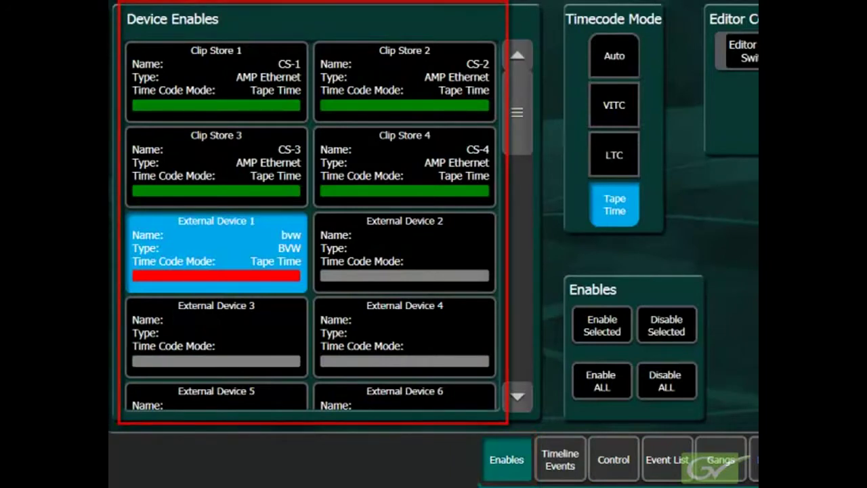
pyautogui.click(276, 84)
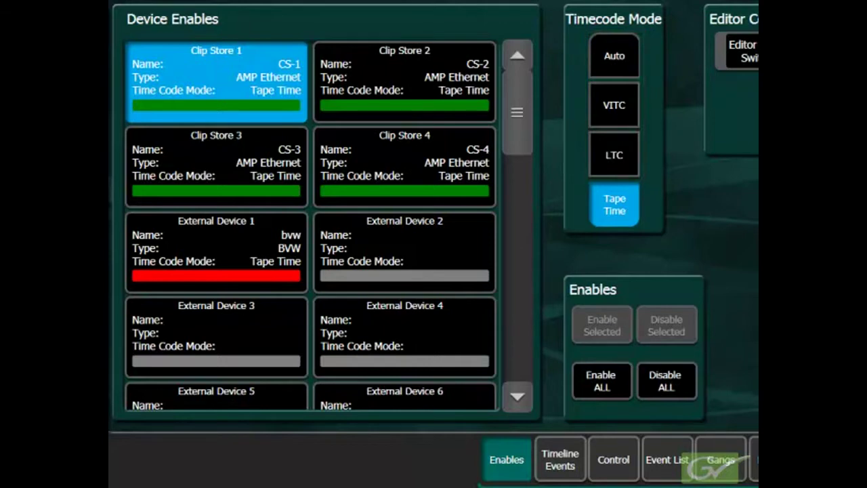
# Return to the Devices Control page, where CS-1 plays 'KayN IP 2' at 00:00:00:17
pyautogui.click(614, 459)
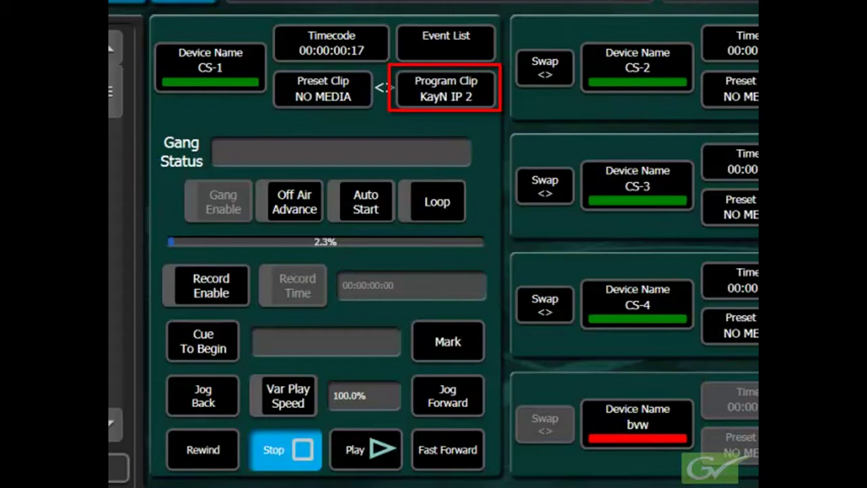
# Browse the Transitions folder in list and thumbnail views and load 'Clip' as CS-1's program clip
pyautogui.click(430, 89)
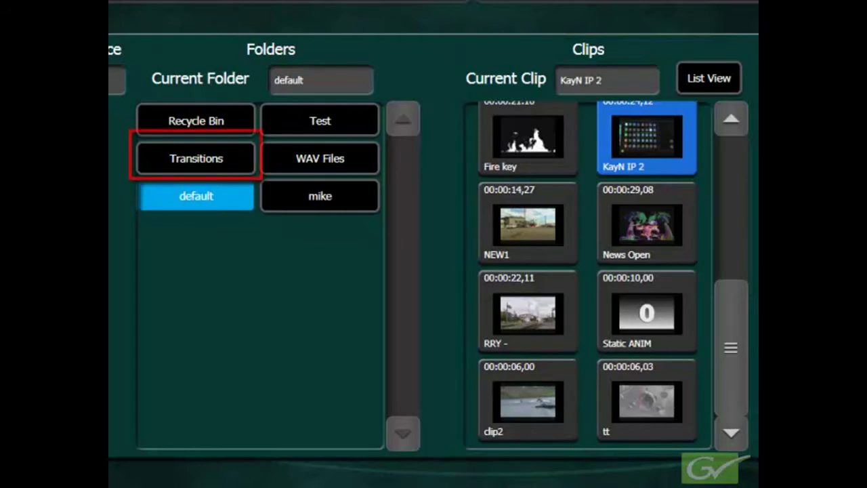
pyautogui.click(203, 159)
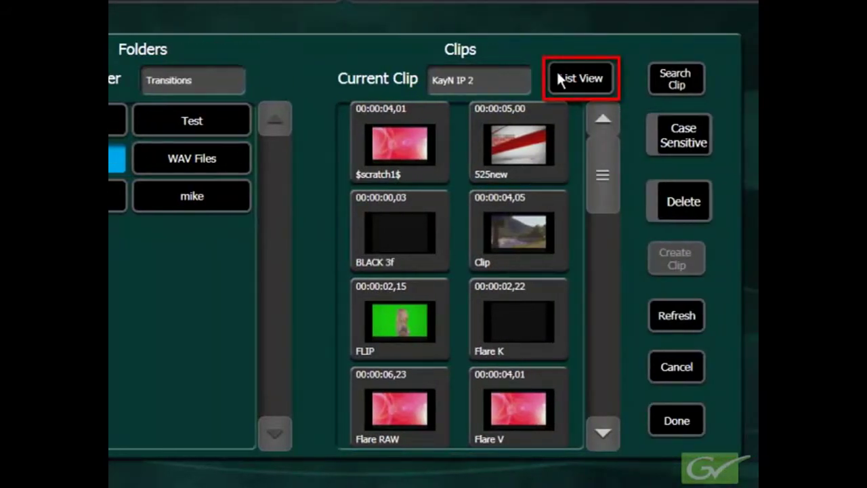
pyautogui.click(557, 69)
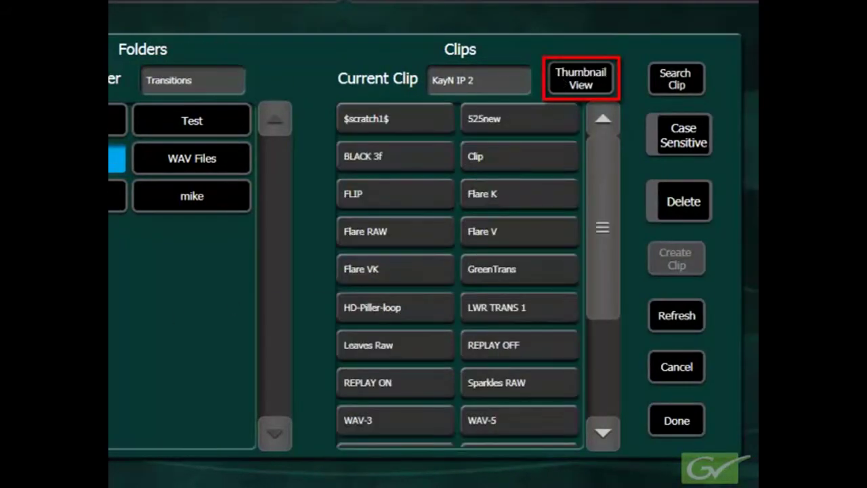
pyautogui.click(589, 76)
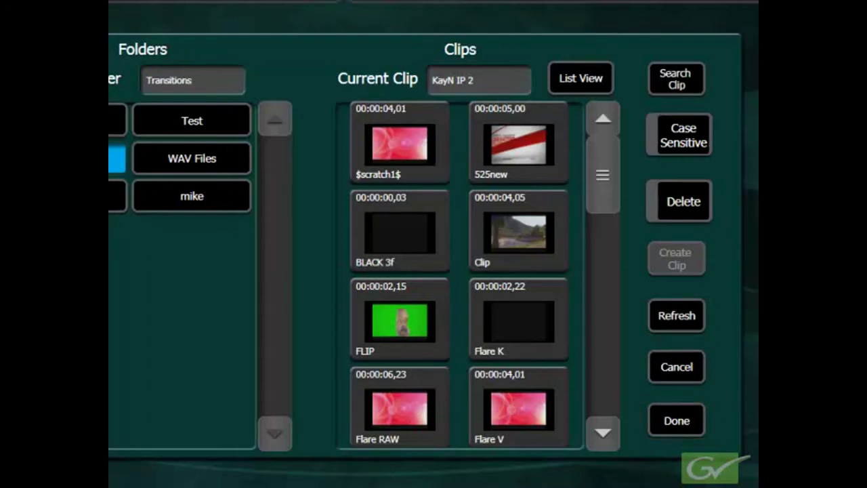
pyautogui.doubleClick(533, 229)
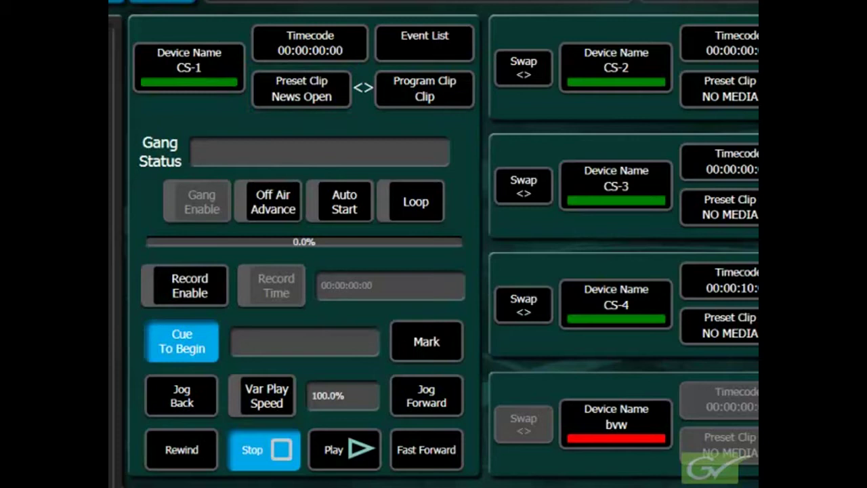
pyautogui.click(363, 88)
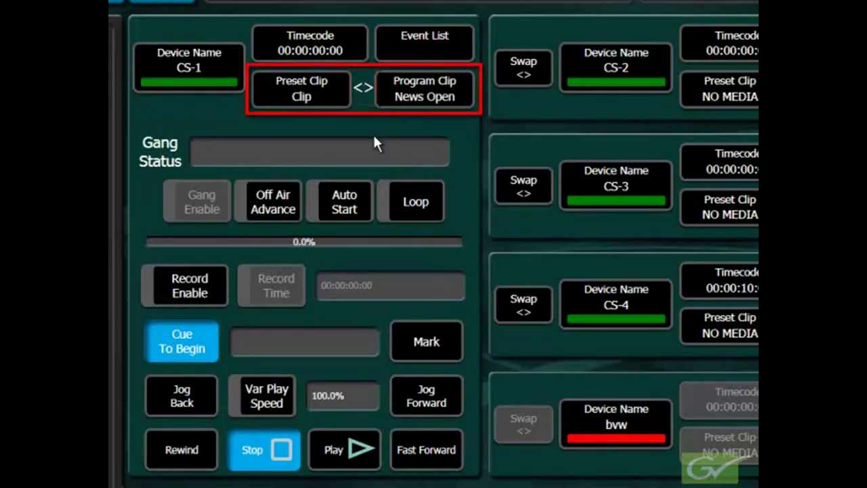
pyautogui.click(363, 88)
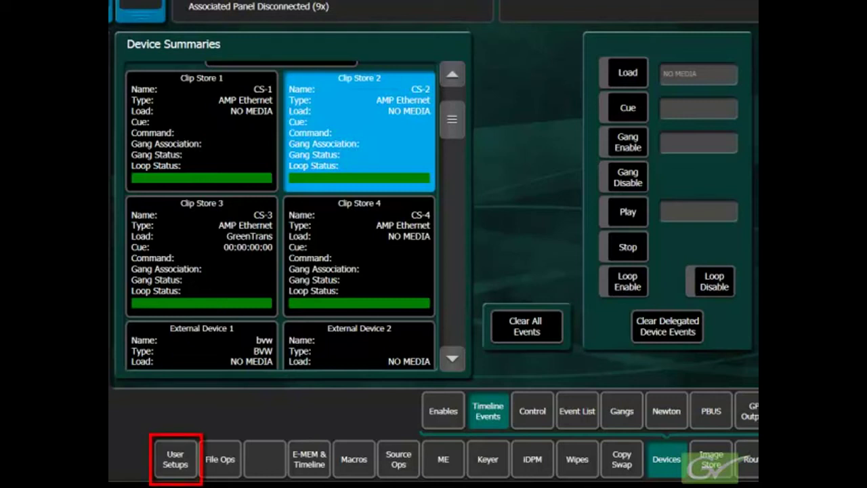
# In E-MEM Prefs Device/Clip Store, check the levels used by Clip Stores 2, 3 and 4 (Misc 4 CS-4)
pyautogui.click(175, 459)
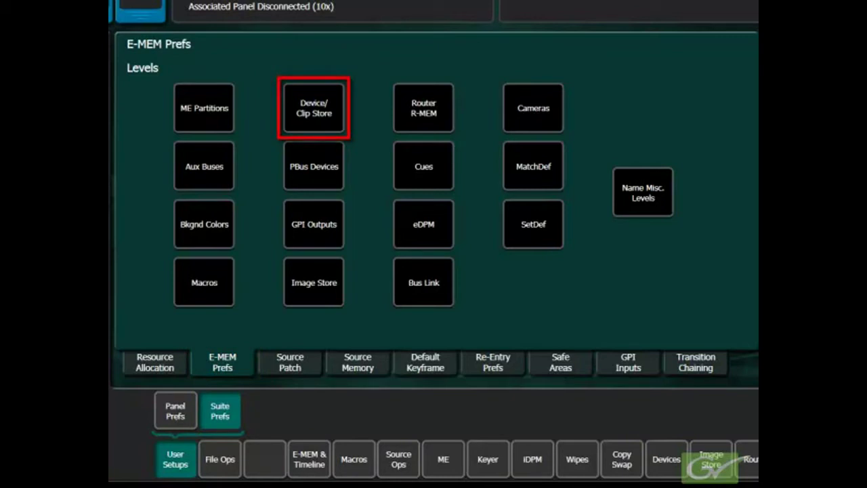
pyautogui.click(301, 122)
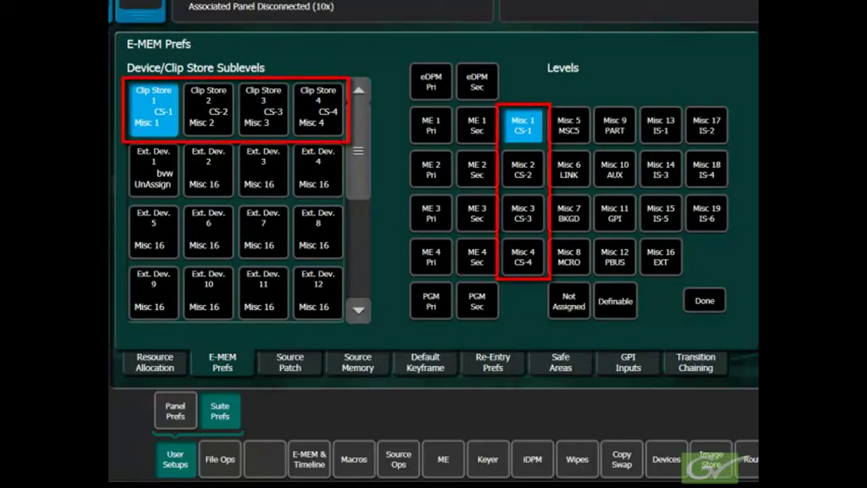
pyautogui.click(232, 126)
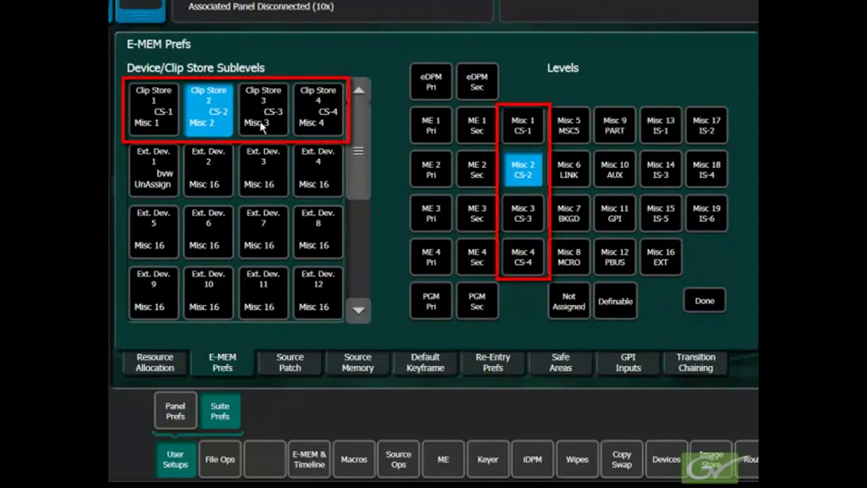
pyautogui.click(264, 125)
pyautogui.click(323, 125)
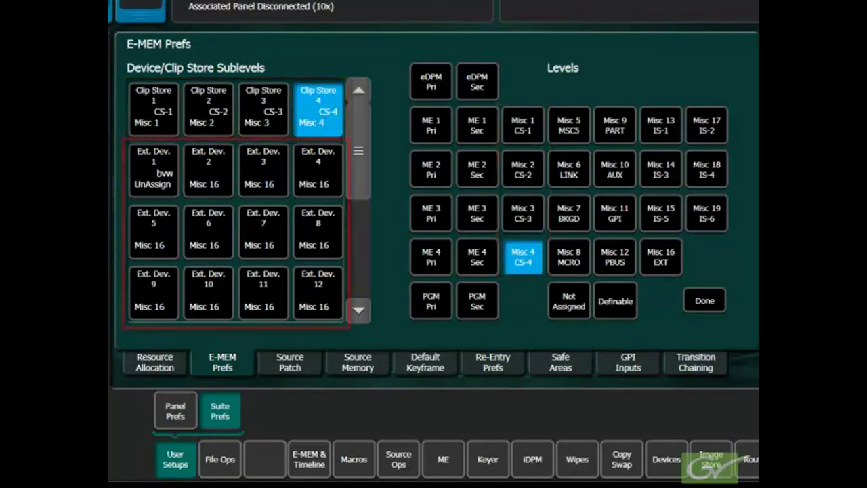
# Assign Ext. Dev. 1 'bvw' to the Misc 16 EXT level, unassigning and reassigning it once
pyautogui.click(139, 171)
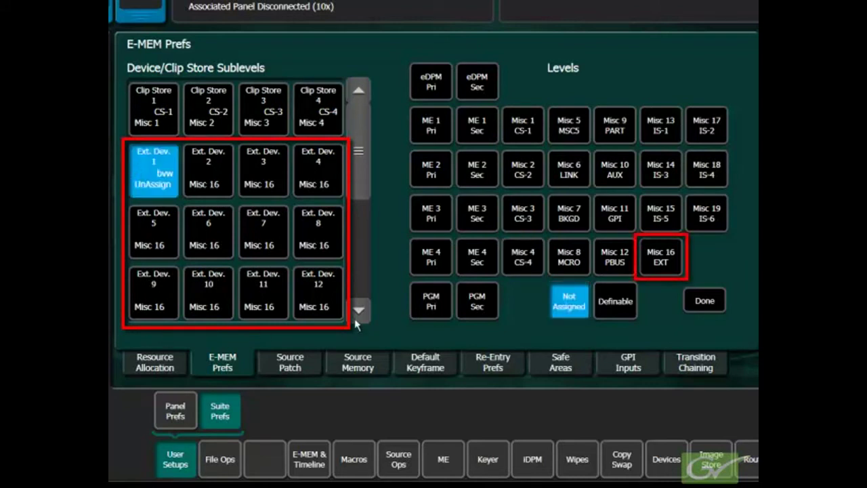
pyautogui.click(659, 265)
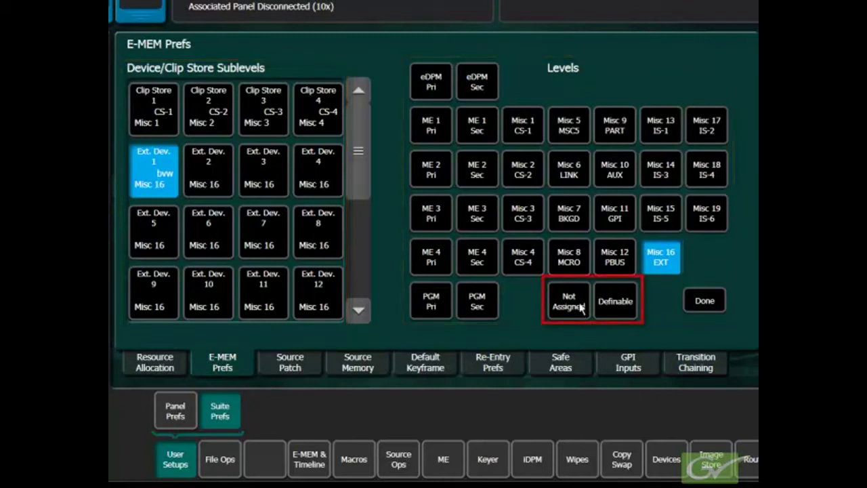
pyautogui.click(605, 304)
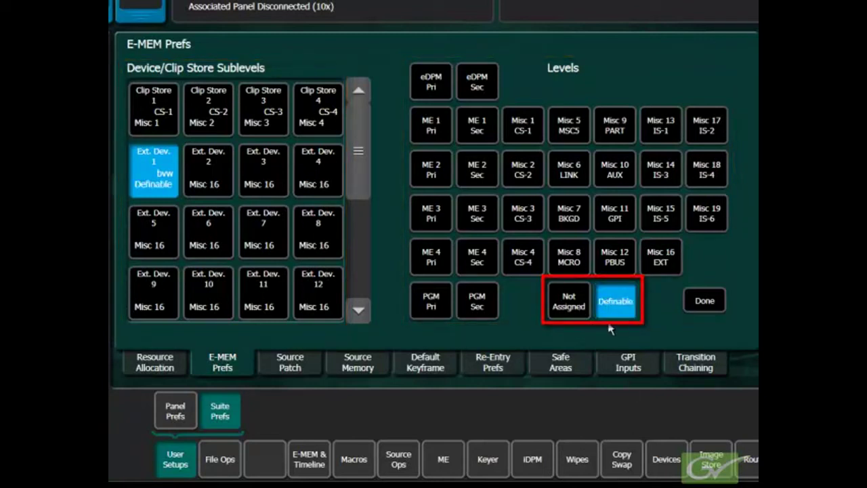
pyautogui.click(580, 315)
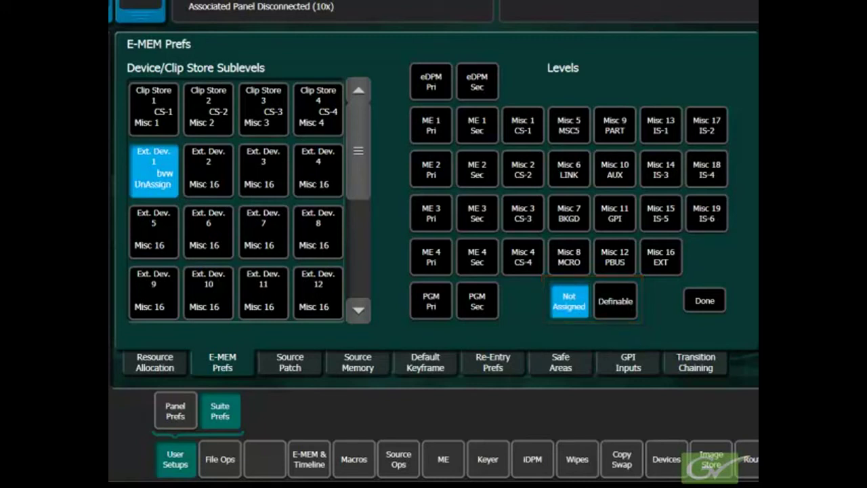
pyautogui.click(675, 263)
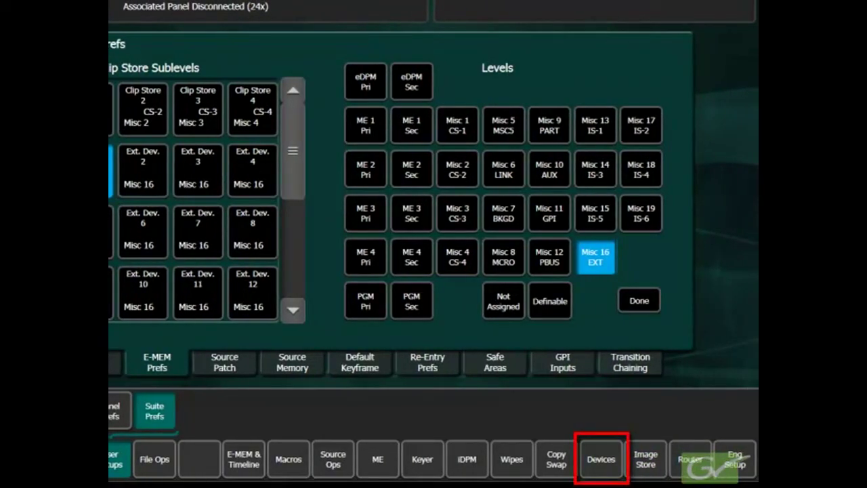
# Go to Image Store Replay & Record clips and turn on KF Trigs for CS-1
pyautogui.click(585, 466)
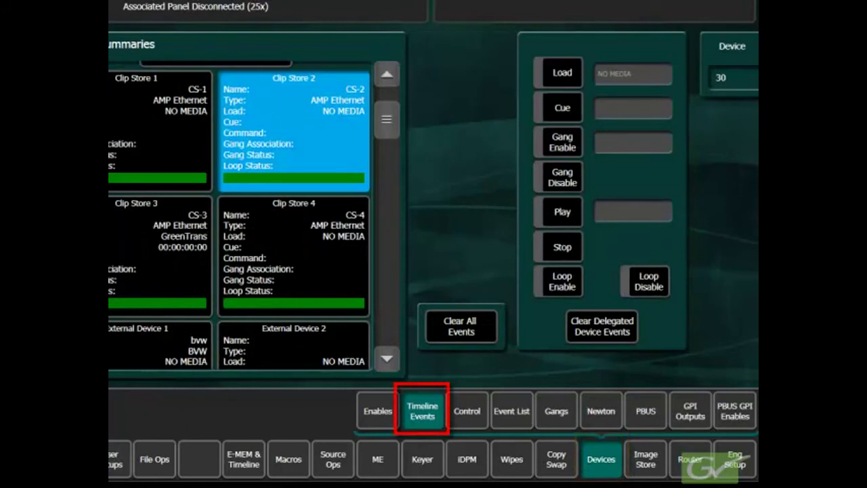
pyautogui.click(662, 467)
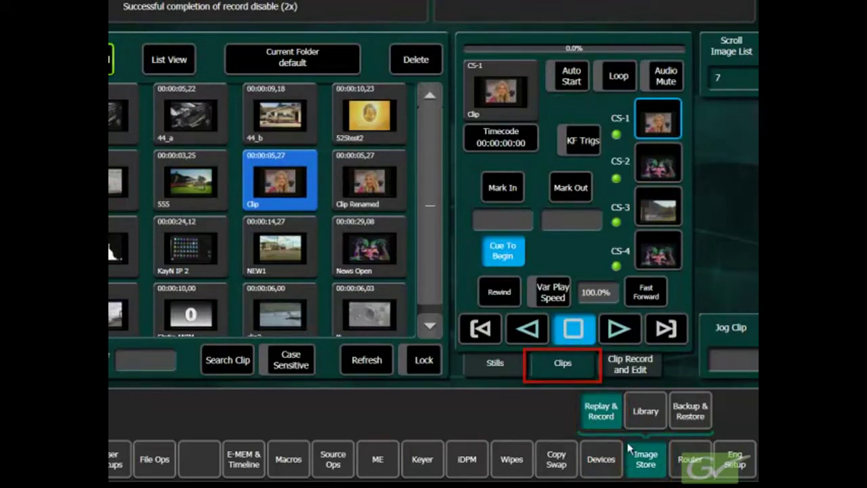
pyautogui.click(581, 152)
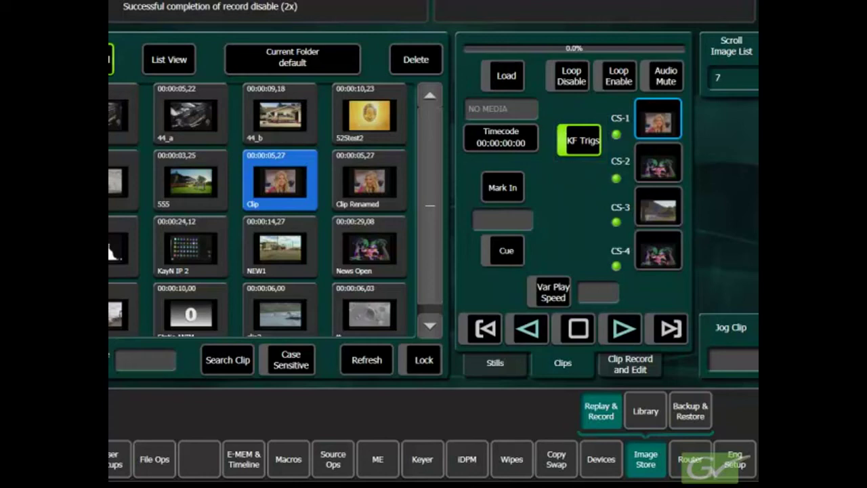
# Add Clip Store 2 timeline events to load 'News Open' and cue to 00:00:00:00
pyautogui.click(601, 459)
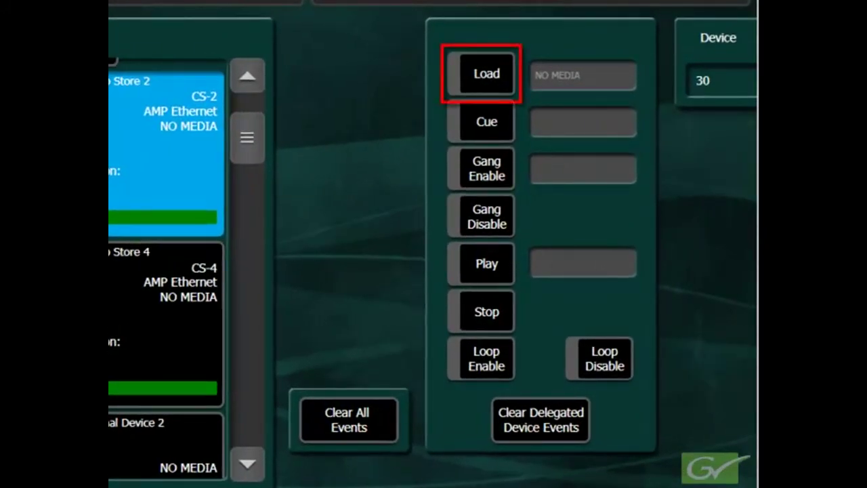
pyautogui.click(498, 82)
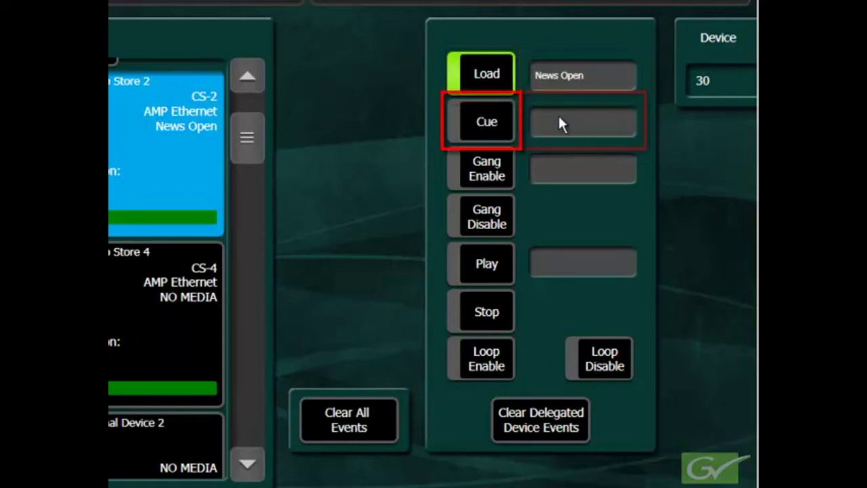
pyautogui.click(498, 126)
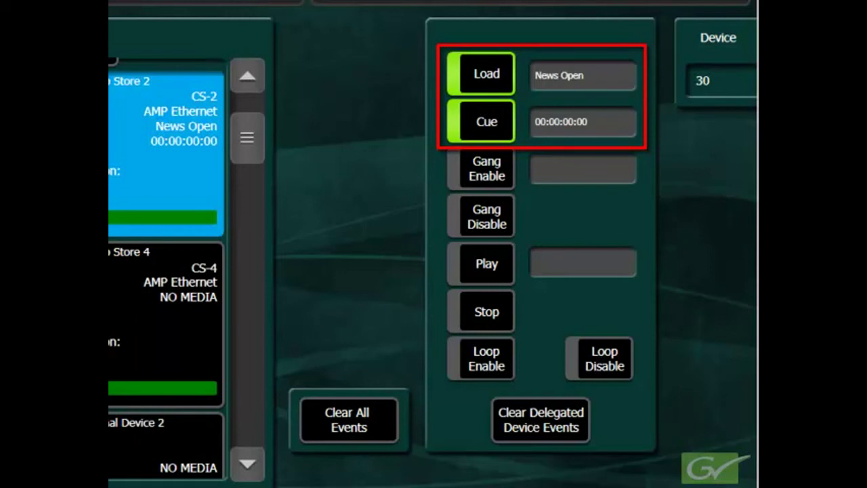
# Toggle the News Open load and 00:00:00:00 cue events off and back on
pyautogui.click(487, 87)
pyautogui.click(486, 84)
pyautogui.click(502, 130)
pyautogui.click(498, 127)
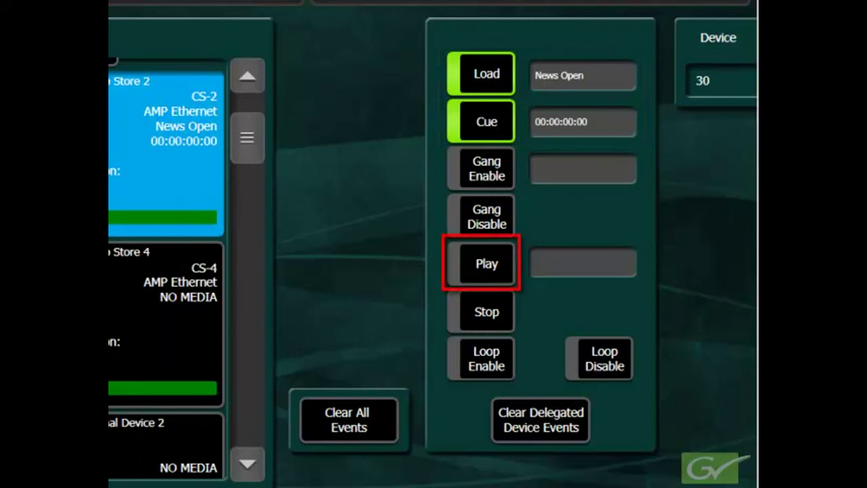
# Clear Clip Store 2's cue, set no media, and add a 100% play event replaced by stop
pyautogui.click(491, 119)
pyautogui.click(490, 76)
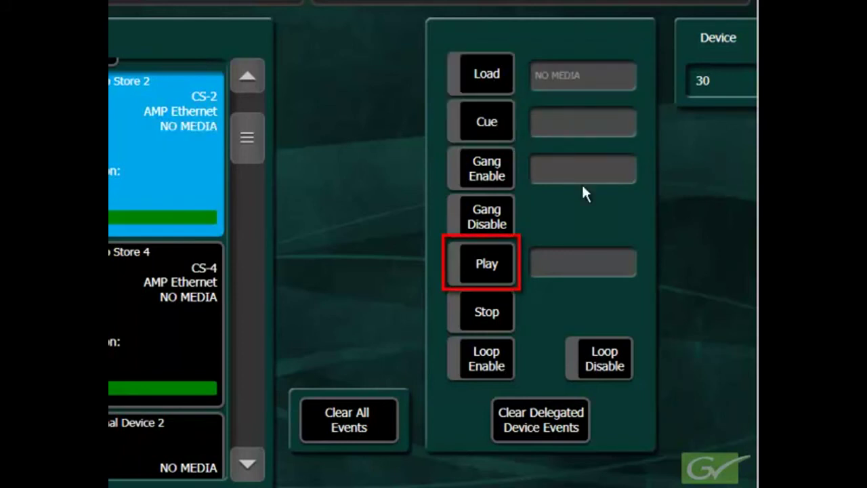
pyautogui.click(500, 279)
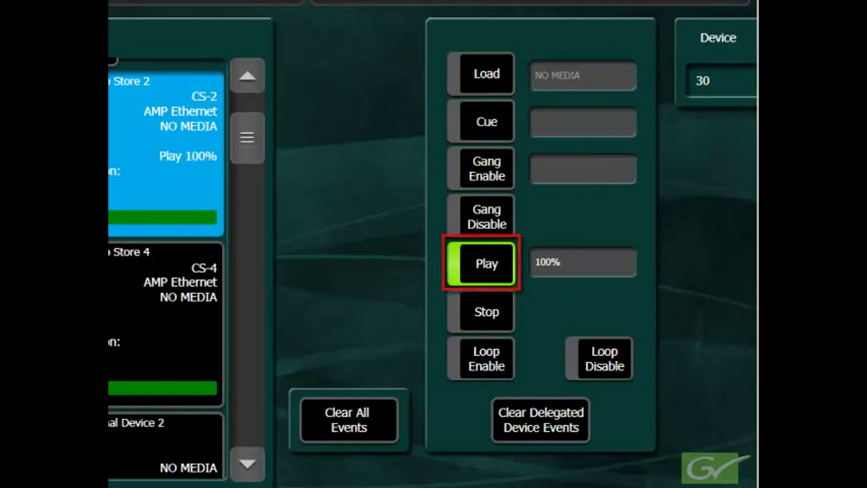
pyautogui.click(486, 310)
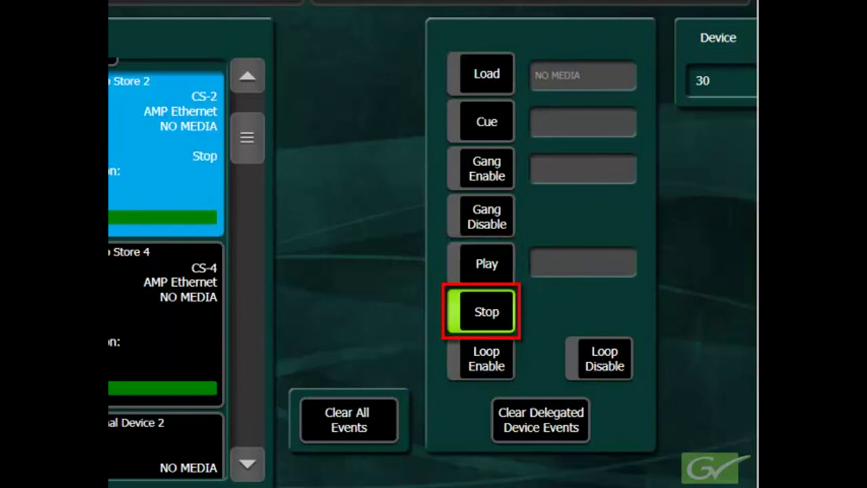
# Try gang and loop enable/disable events, then remove both to leave no gang or loop status
pyautogui.click(475, 204)
pyautogui.click(473, 175)
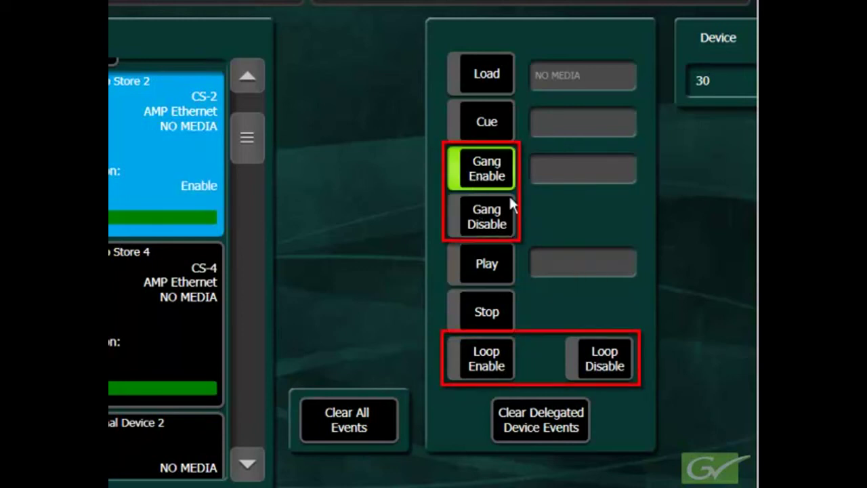
pyautogui.click(512, 346)
pyautogui.click(588, 352)
pyautogui.click(513, 350)
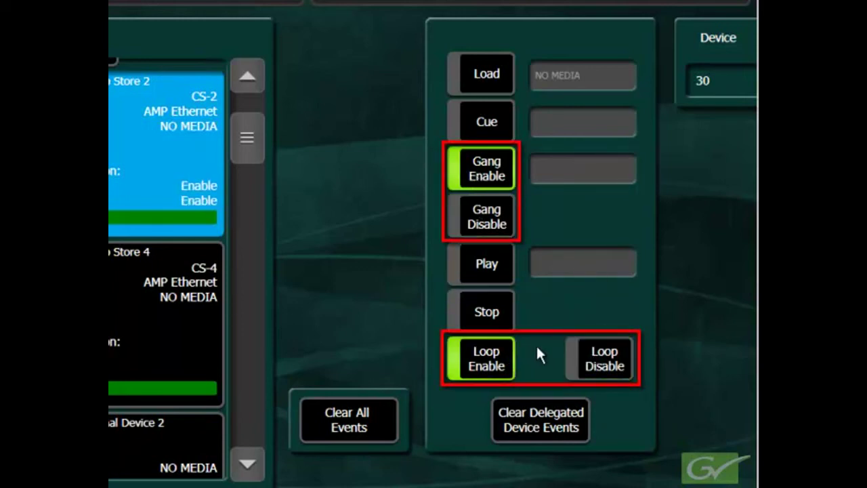
pyautogui.click(488, 180)
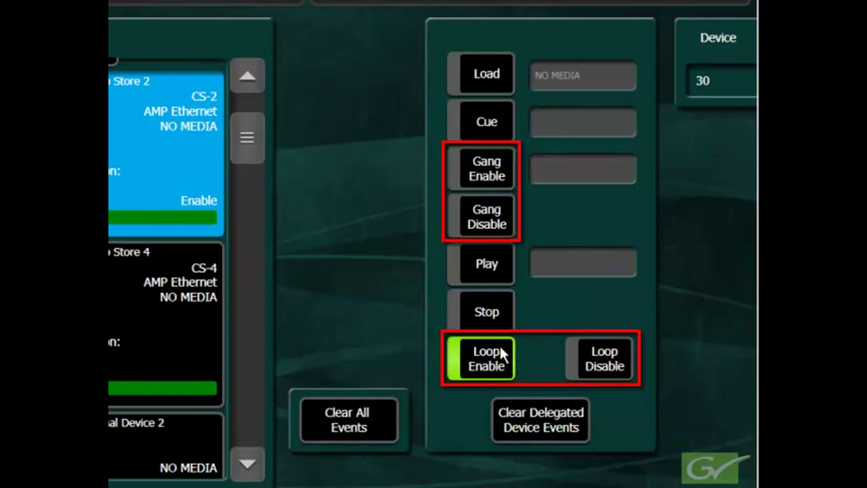
pyautogui.click(500, 348)
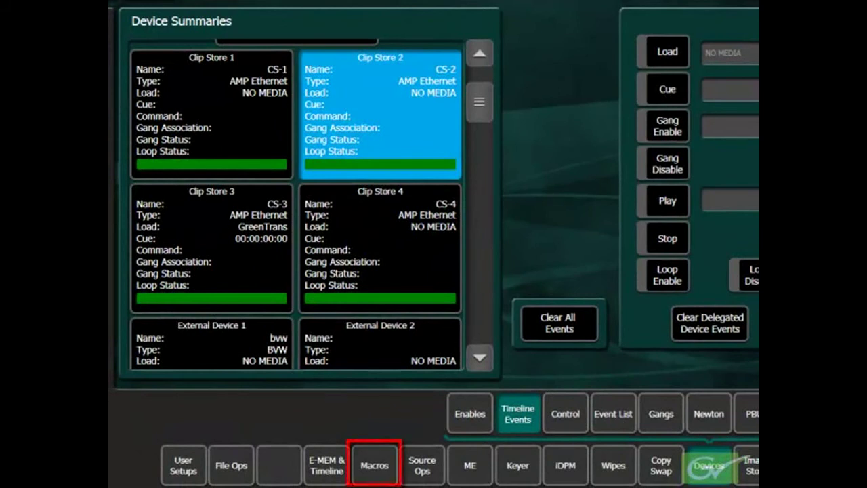
# Record macro M003 'Roll CS-1' capturing a Play then Stop of clip store CS-1
pyautogui.click(374, 465)
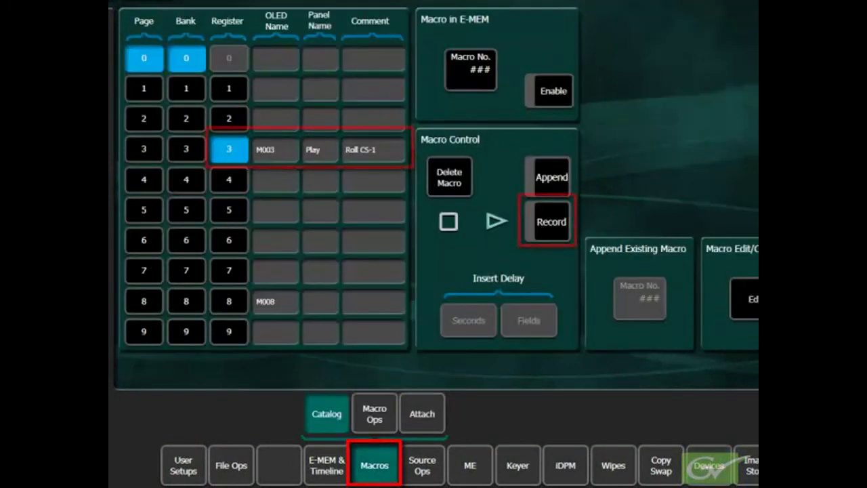
pyautogui.click(548, 230)
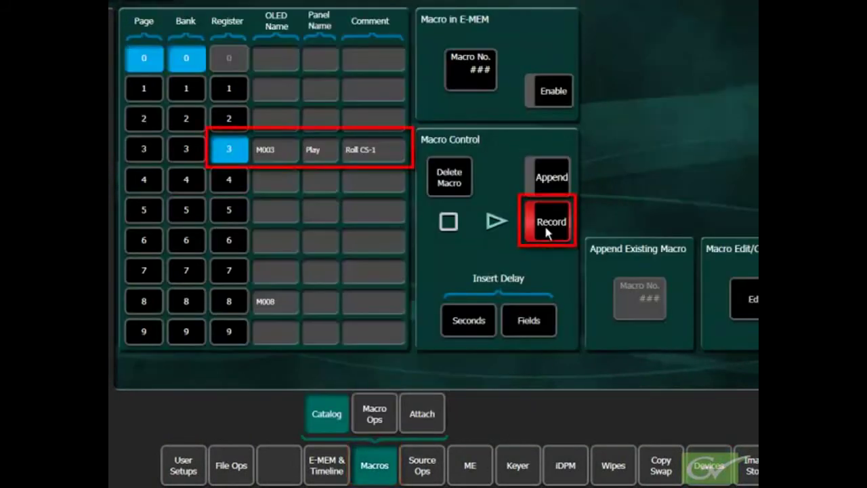
pyautogui.click(709, 465)
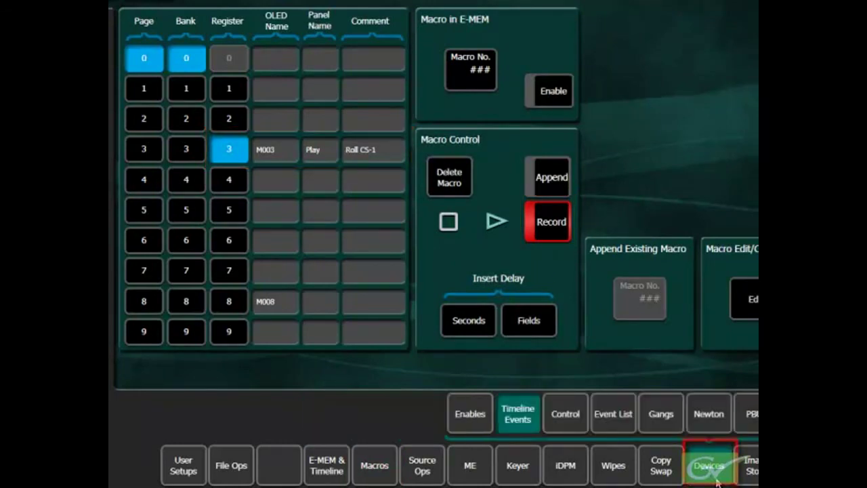
pyautogui.click(565, 420)
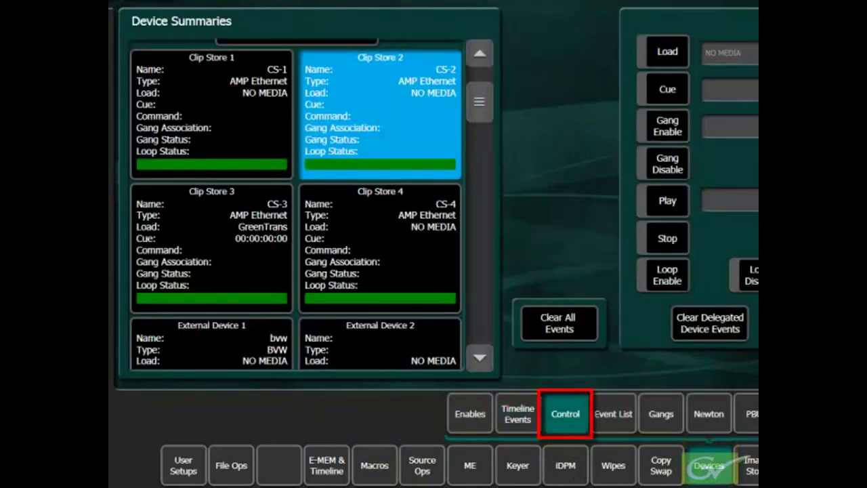
pyautogui.click(302, 357)
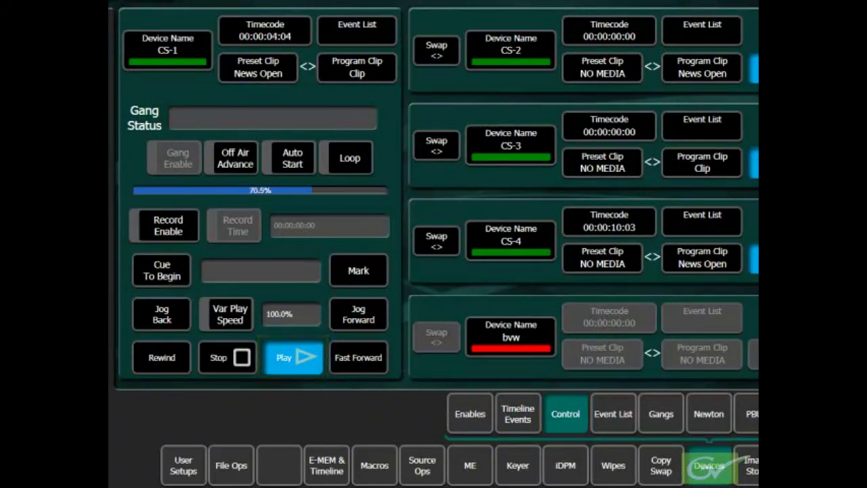
pyautogui.click(227, 357)
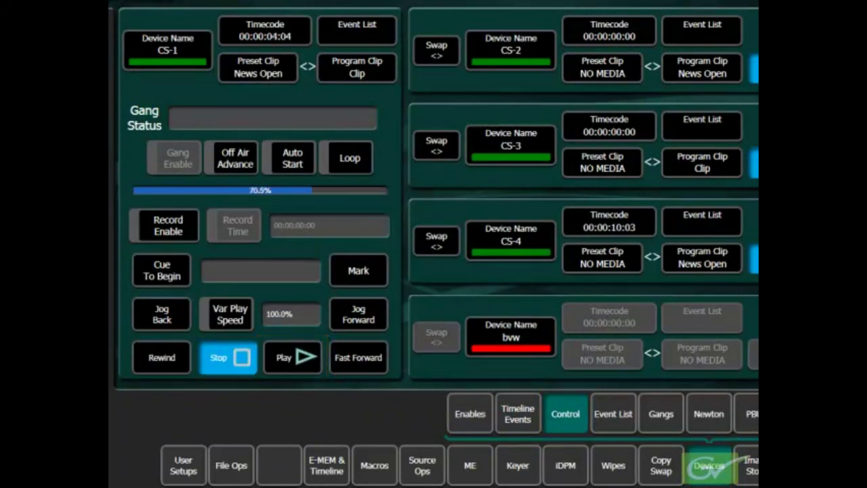
pyautogui.click(397, 468)
pyautogui.click(449, 221)
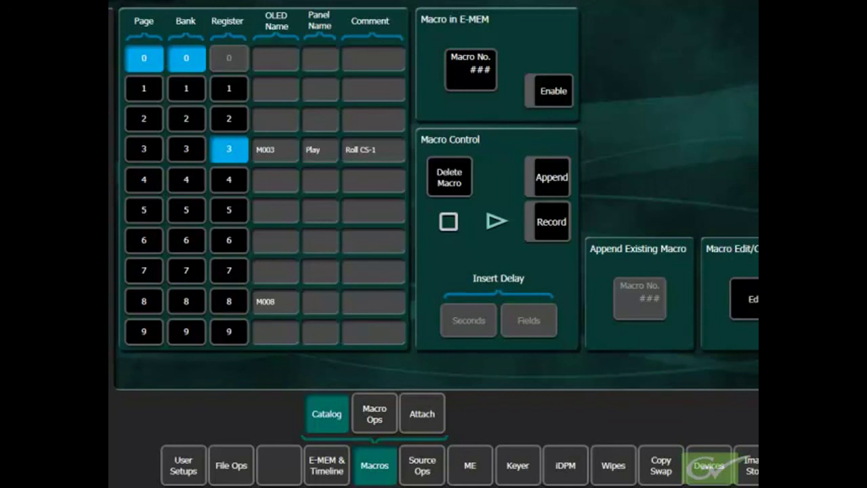
# Cue CS-1 to the beginning so it sits stopped at 00:00:00:00, 0.0%
pyautogui.click(327, 466)
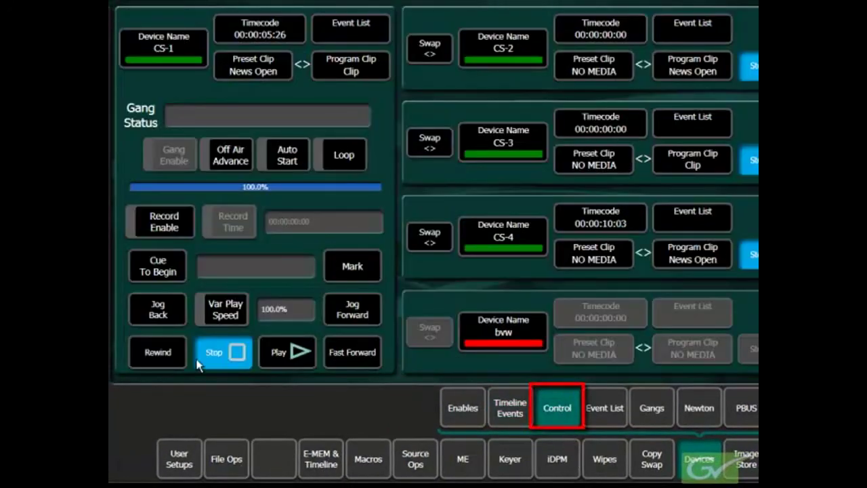
pyautogui.click(163, 350)
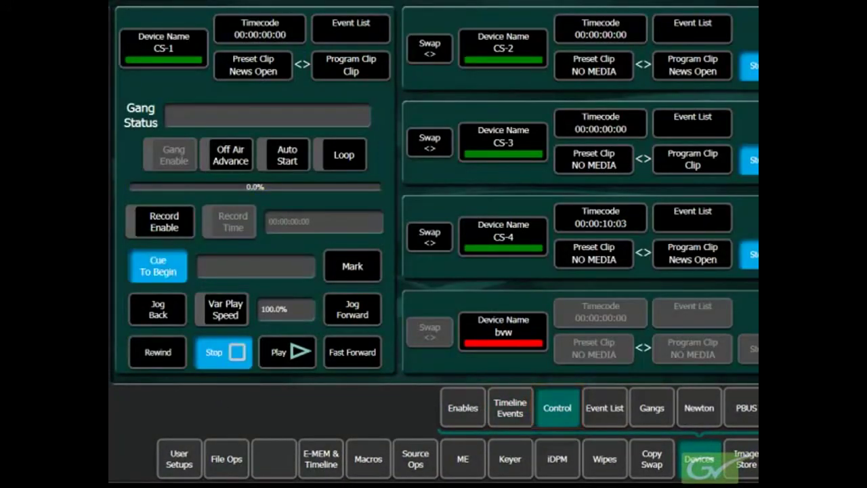